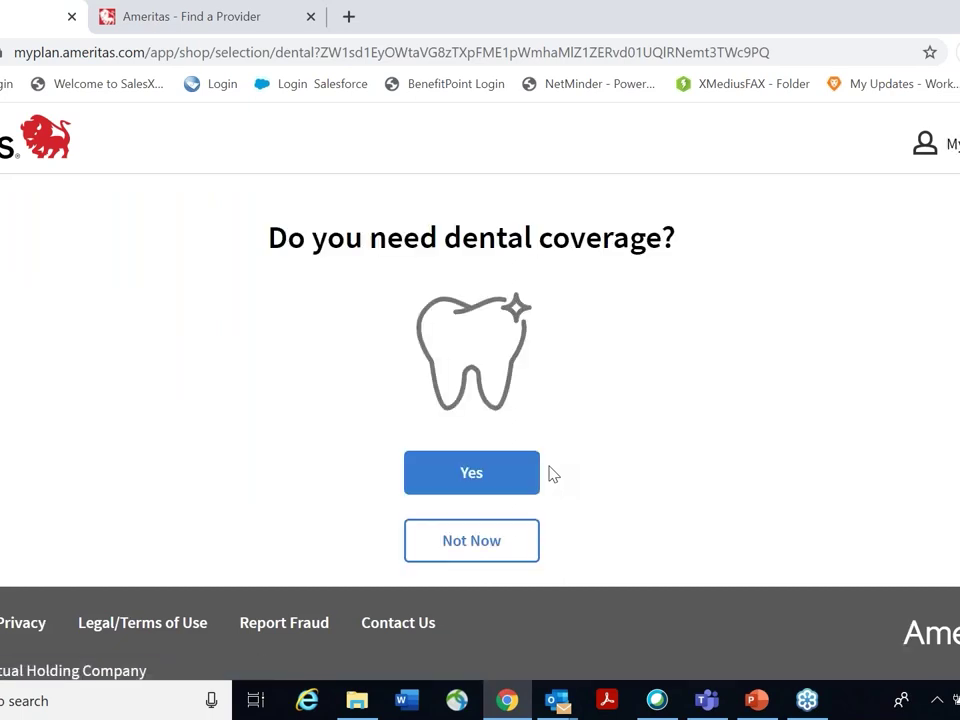
Request both dental and vision coverage for one person
click(503, 476)
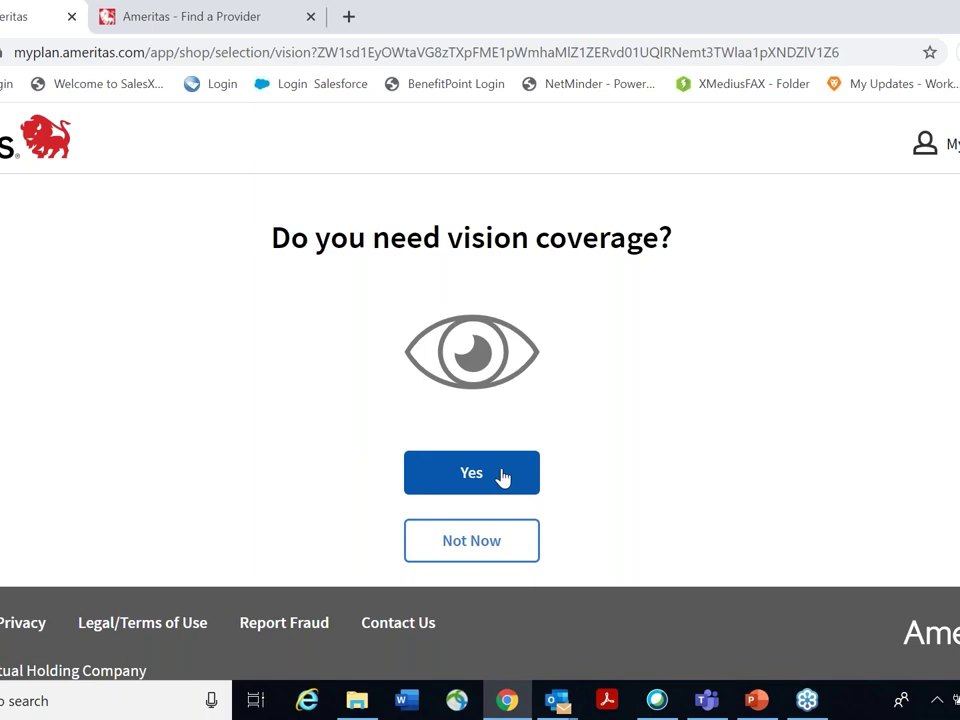
click(502, 476)
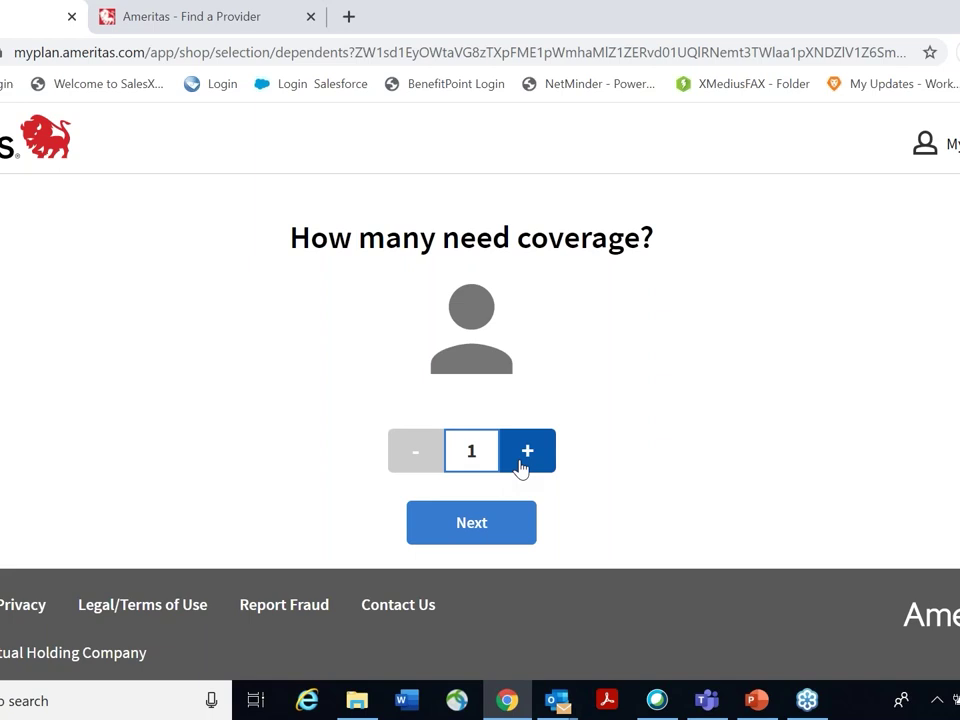
click(489, 521)
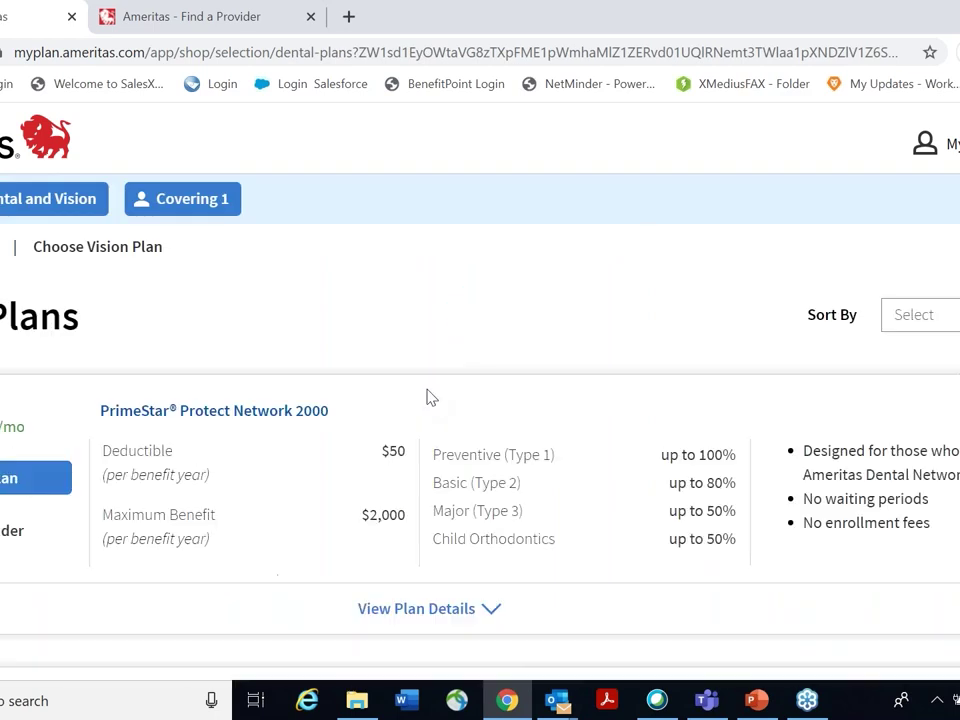
Show the additional dental plans and compare the deductibles, maximum benefits and coverage levels of the PrimeStar Protect plans
scroll(428, 397, down, 1)
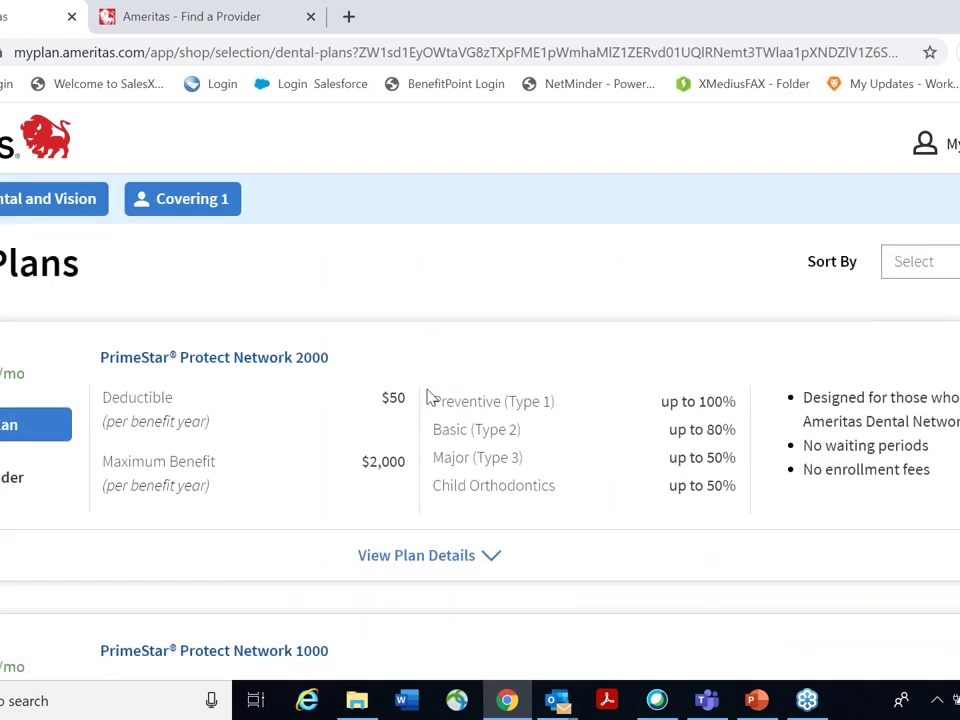
scroll(428, 397, down, 6)
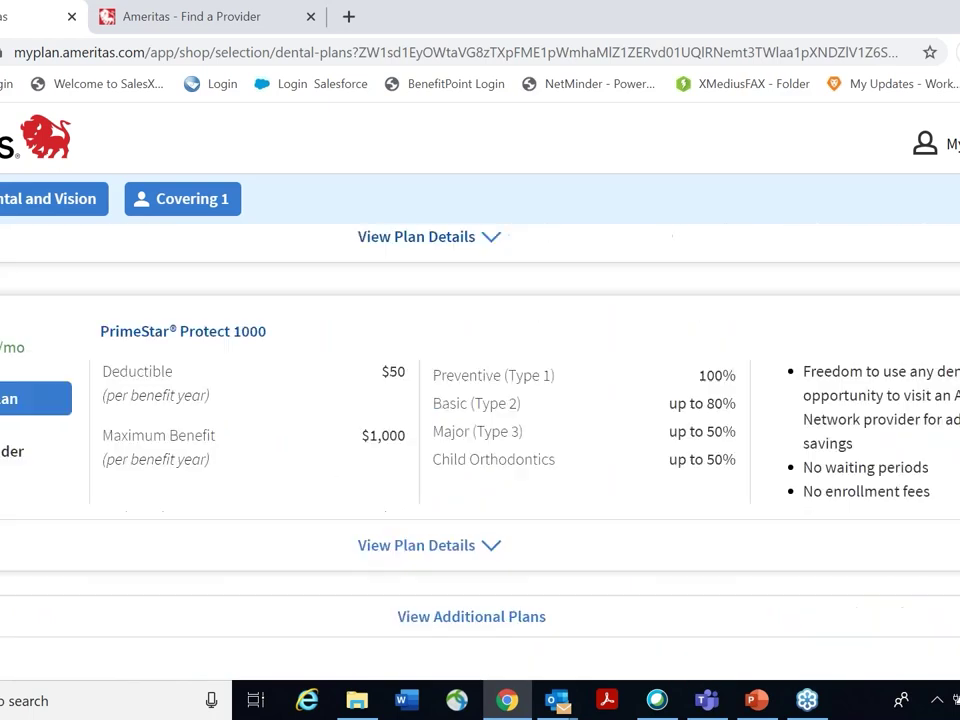
click(482, 589)
scroll(533, 421, up, 2)
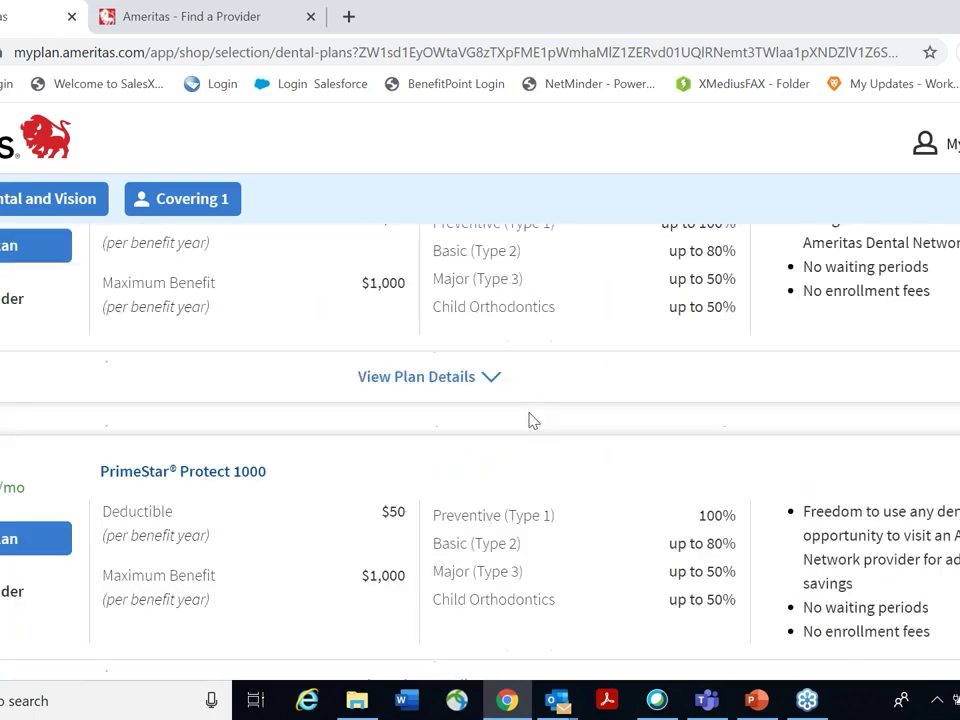
scroll(533, 421, up, 4)
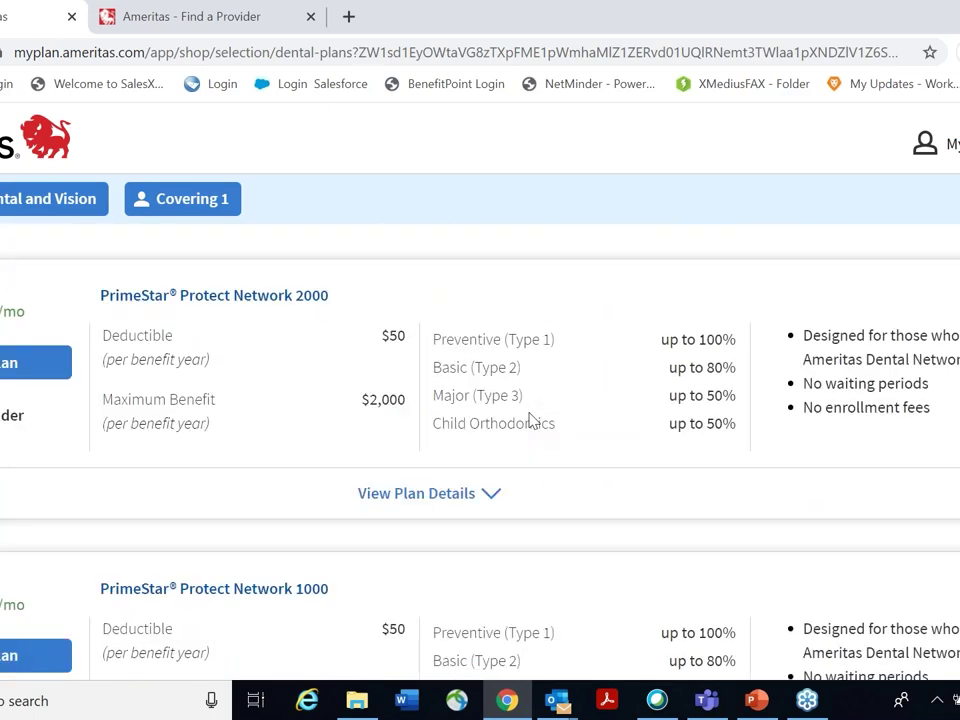
scroll(533, 421, down, 1)
scroll(533, 421, up, 1)
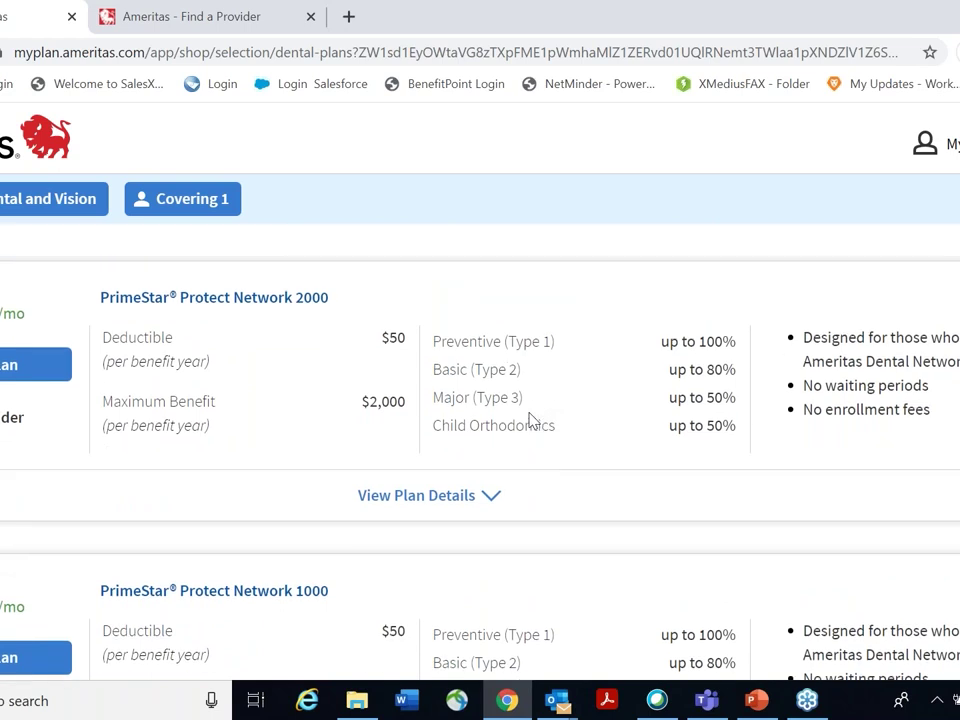
scroll(533, 421, down, 4)
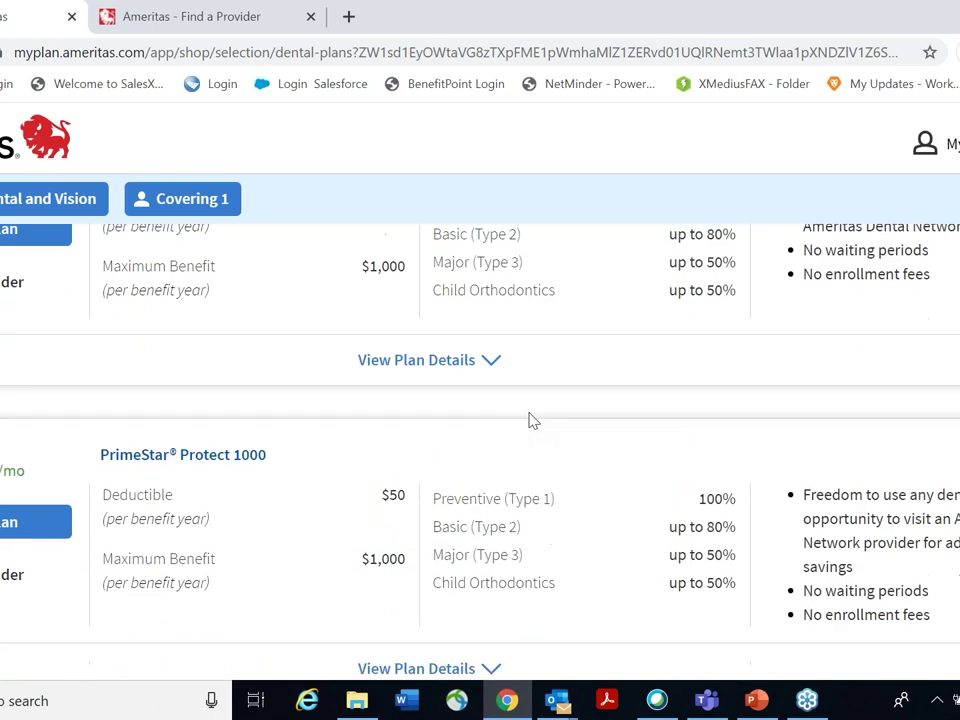
scroll(533, 421, down, 1)
scroll(533, 421, down, 1)
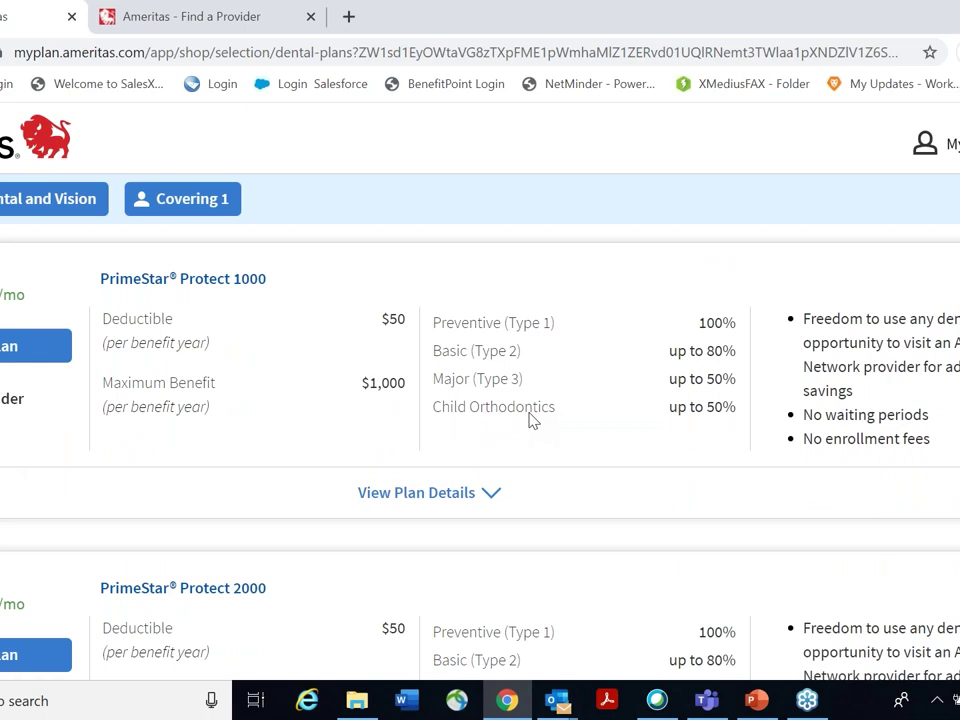
scroll(533, 421, up, 5)
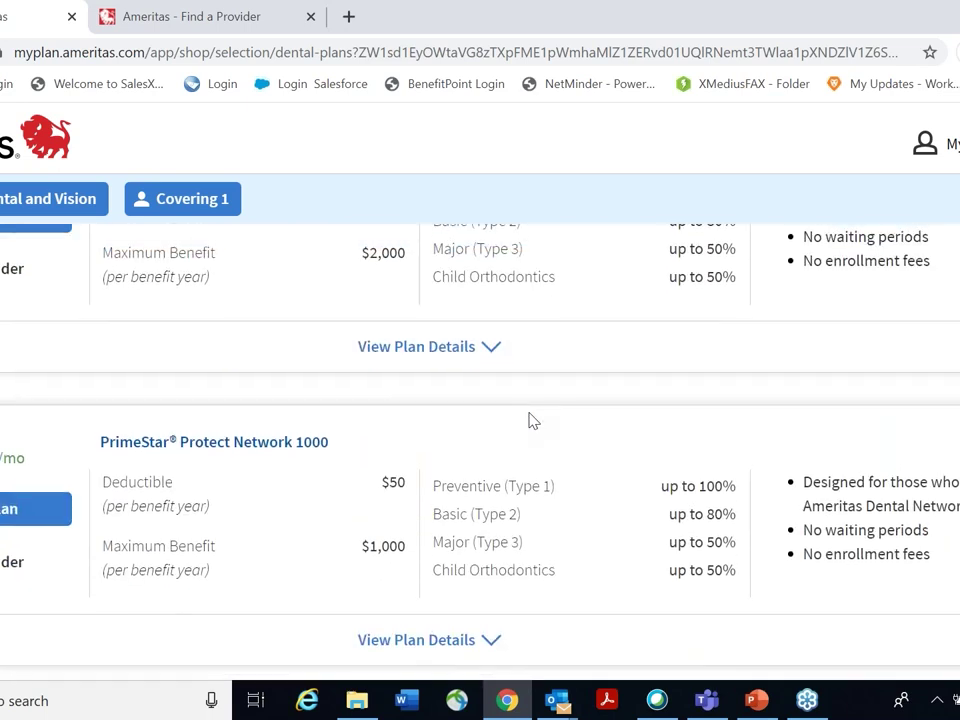
scroll(533, 421, up, 2)
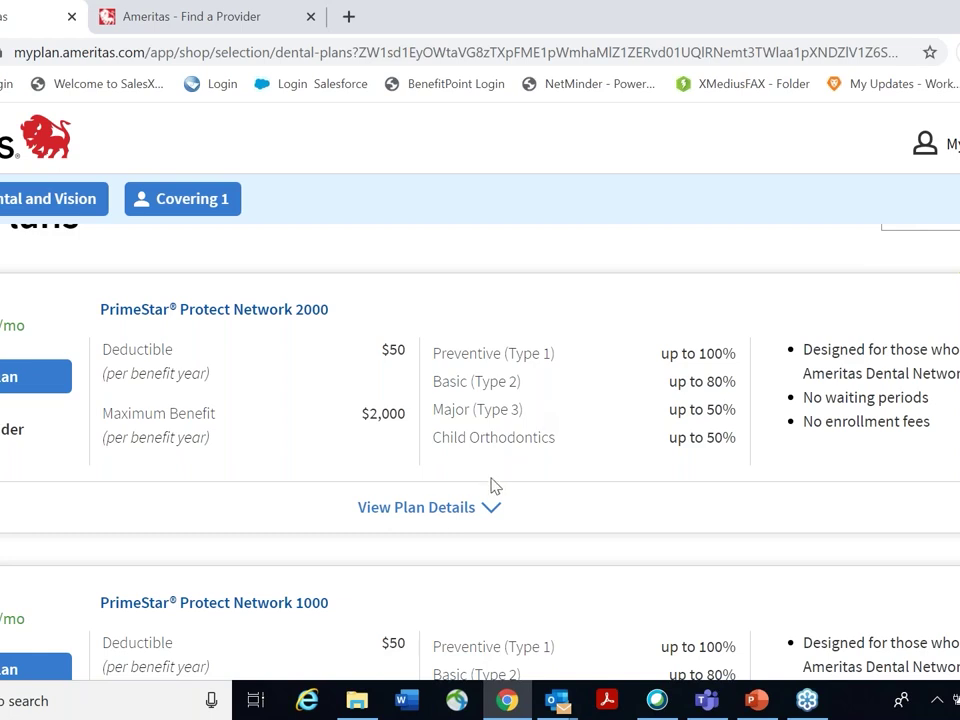
Expand the PrimeStar Protect Network 2000 plan details, examine the in-network and out-of-network coverage, and collapse them again
click(445, 509)
scroll(558, 456, down, 3)
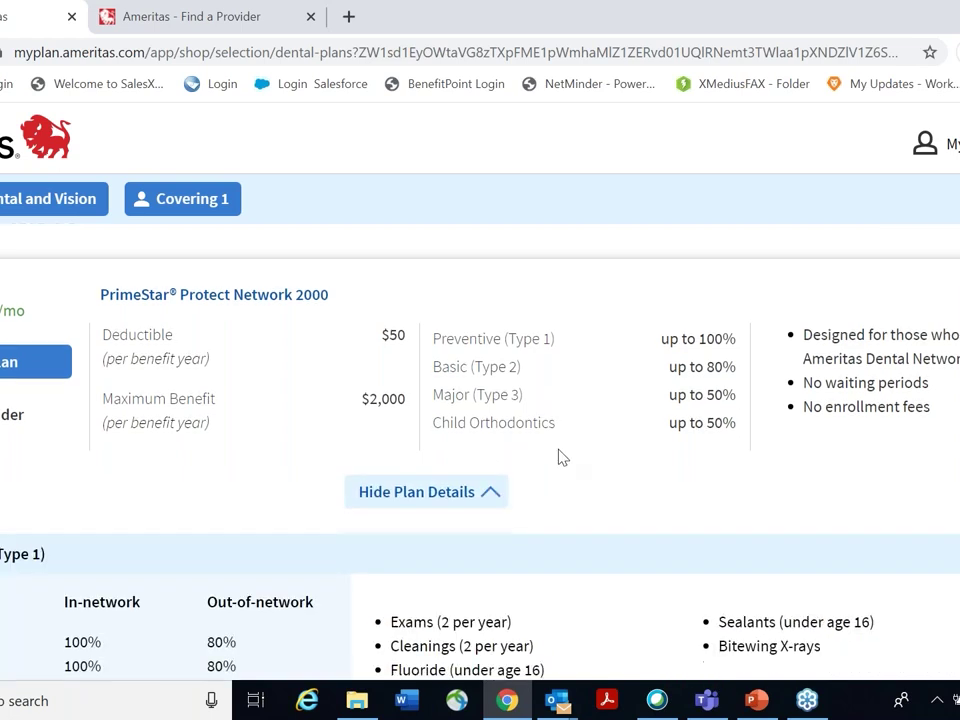
scroll(562, 457, down, 1)
scroll(562, 457, up, 1)
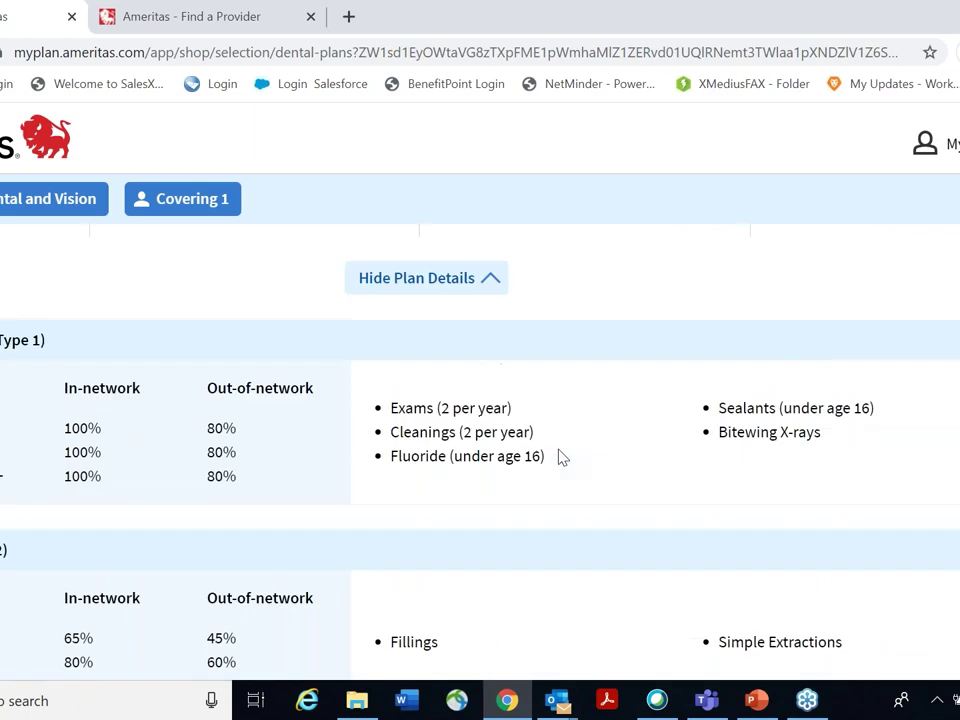
scroll(562, 457, down, 1)
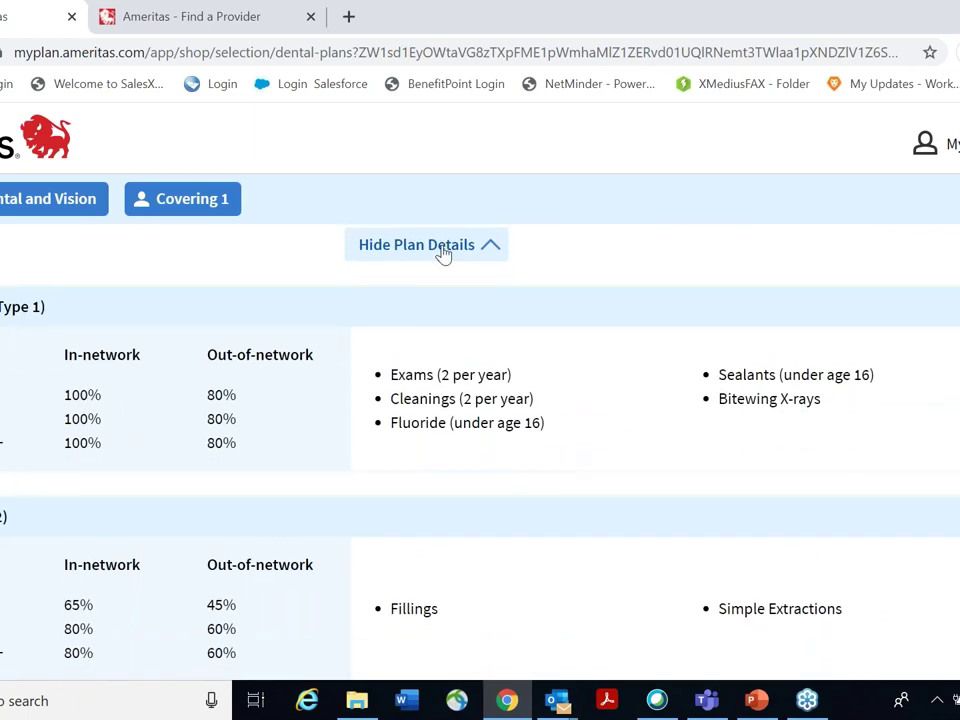
click(444, 252)
Select the PrimeStar Protect Network 2000 dental plan
scroll(618, 335, down, 3)
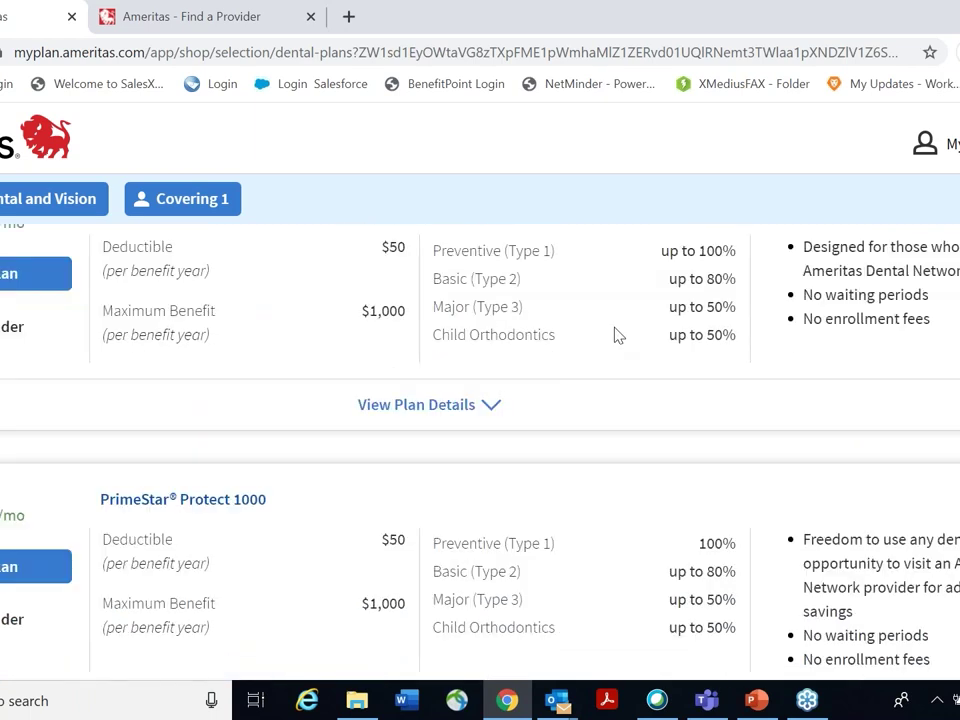
scroll(618, 335, up, 6)
click(35, 338)
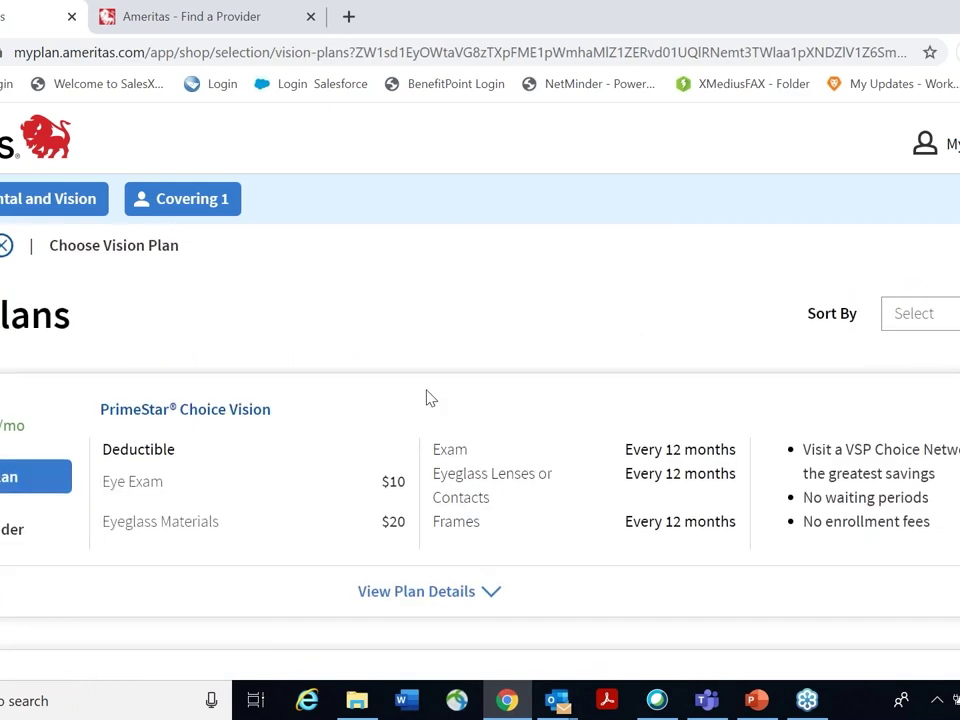
Select the PrimeStar Choice Vision plan as the vision coverage
scroll(426, 397, down, 1)
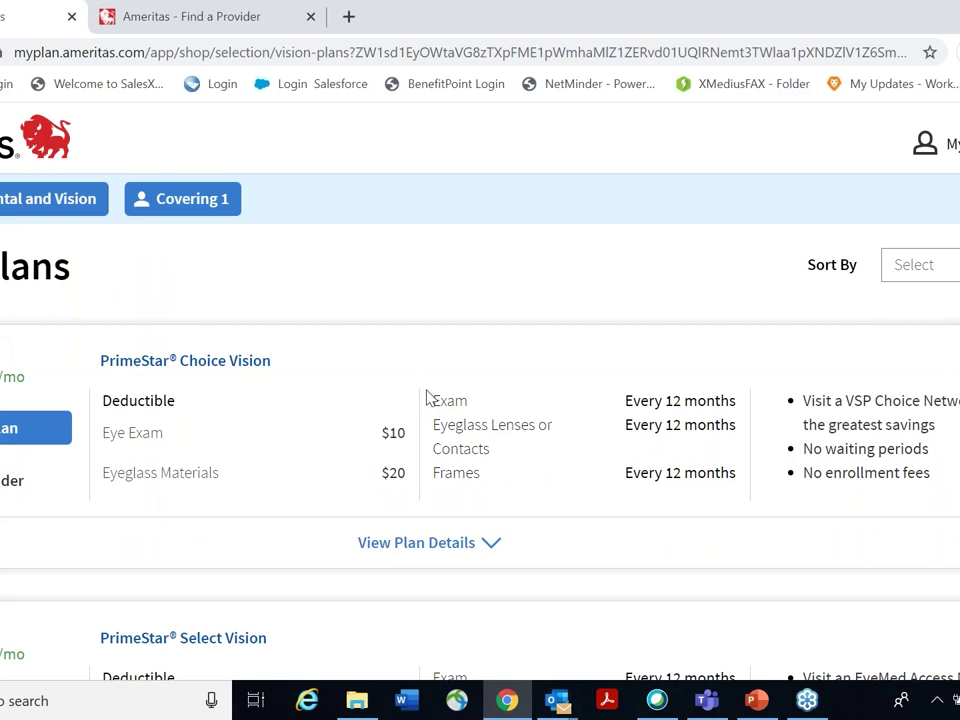
scroll(426, 397, down, 1)
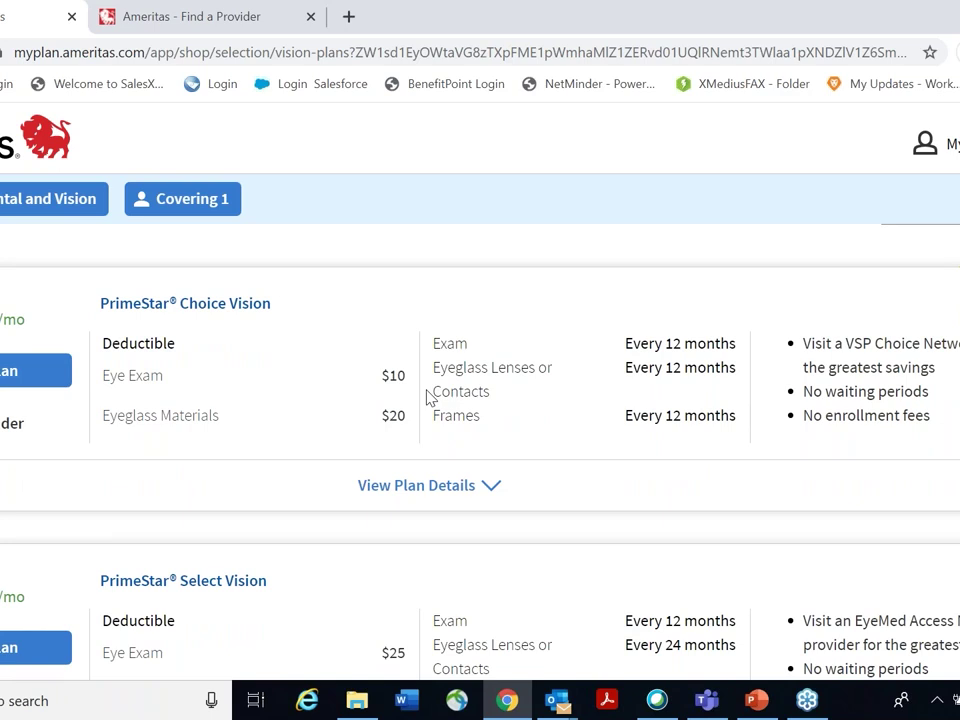
click(26, 375)
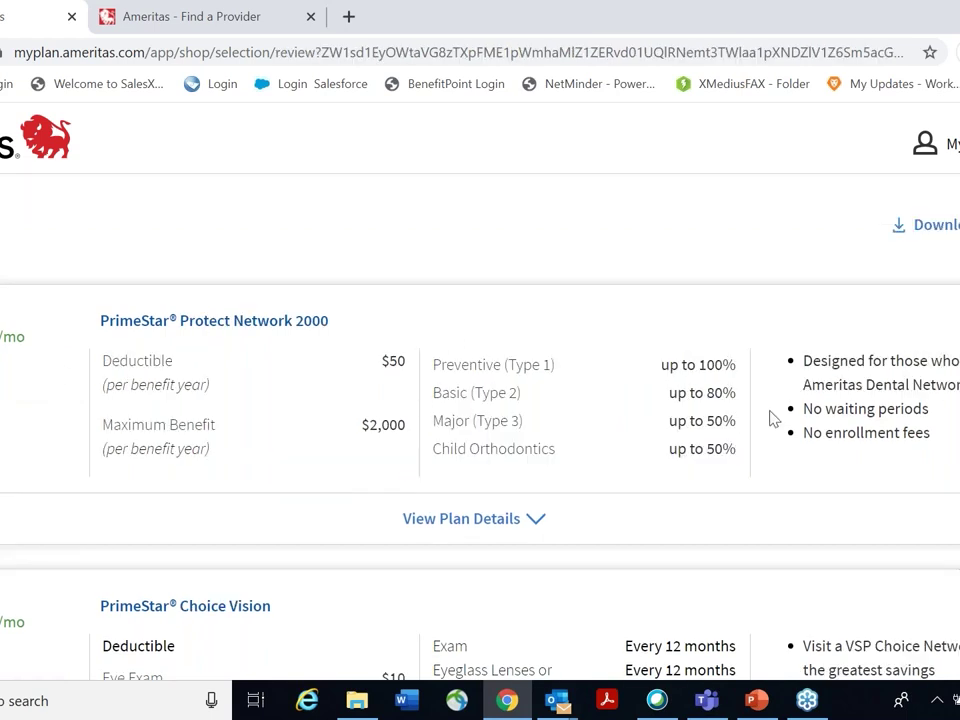
Review the chosen dental and vision plans with their monthly cost and proceed to enrollment
scroll(772, 418, down, 2)
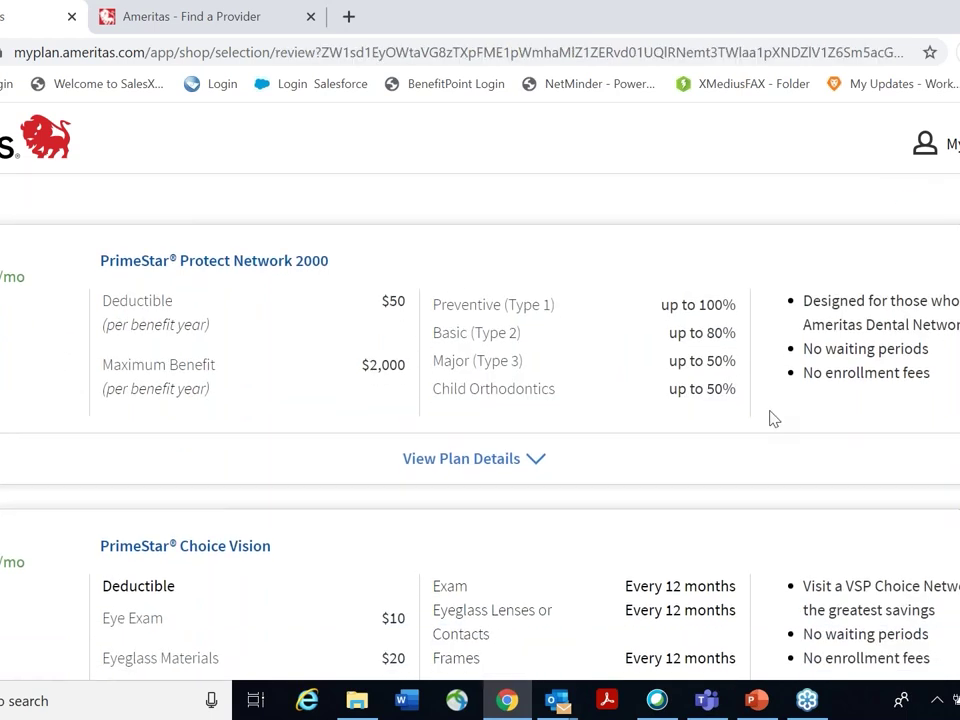
scroll(772, 418, down, 1)
scroll(772, 418, up, 2)
scroll(772, 418, up, 1)
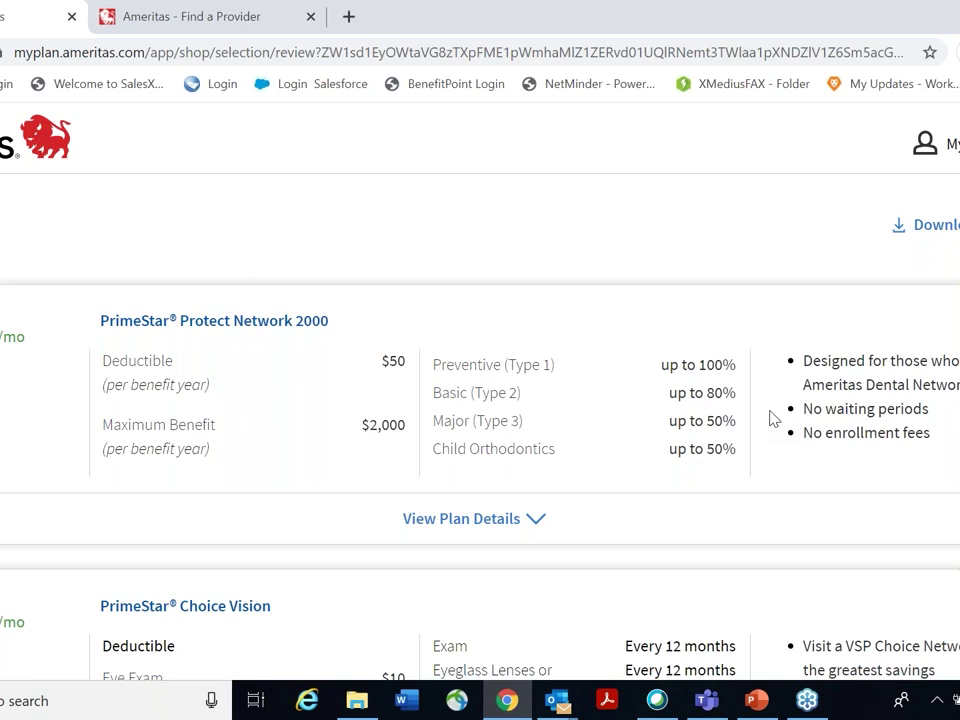
scroll(773, 418, down, 1)
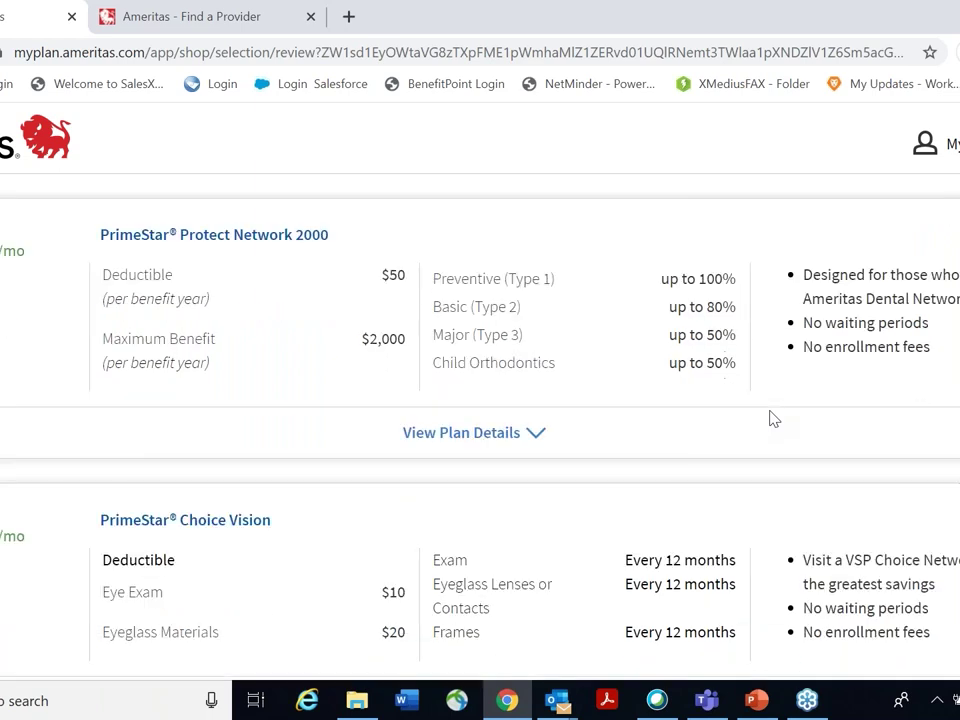
scroll(773, 418, down, 5)
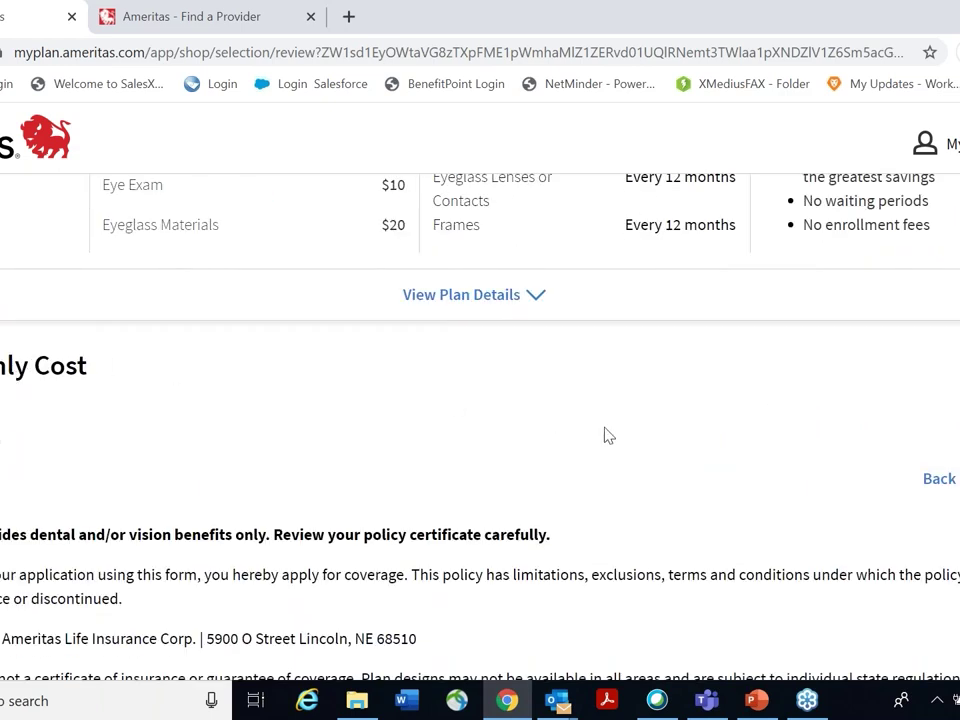
click(958, 480)
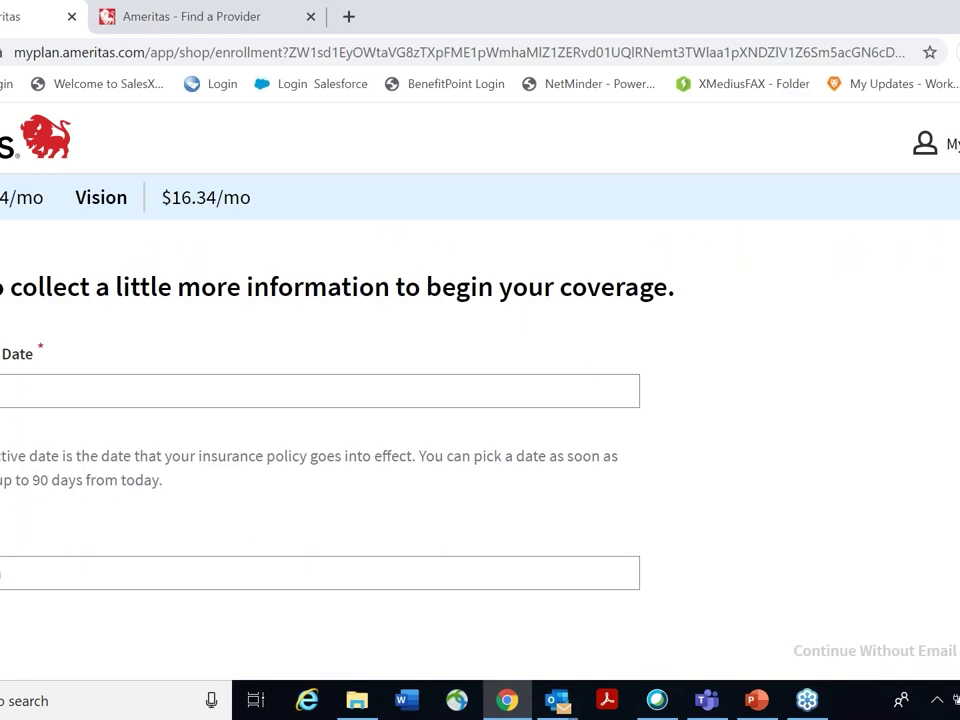
Choose an effective date for the policy and continue the enrollment without an email
click(10, 390)
click(25, 540)
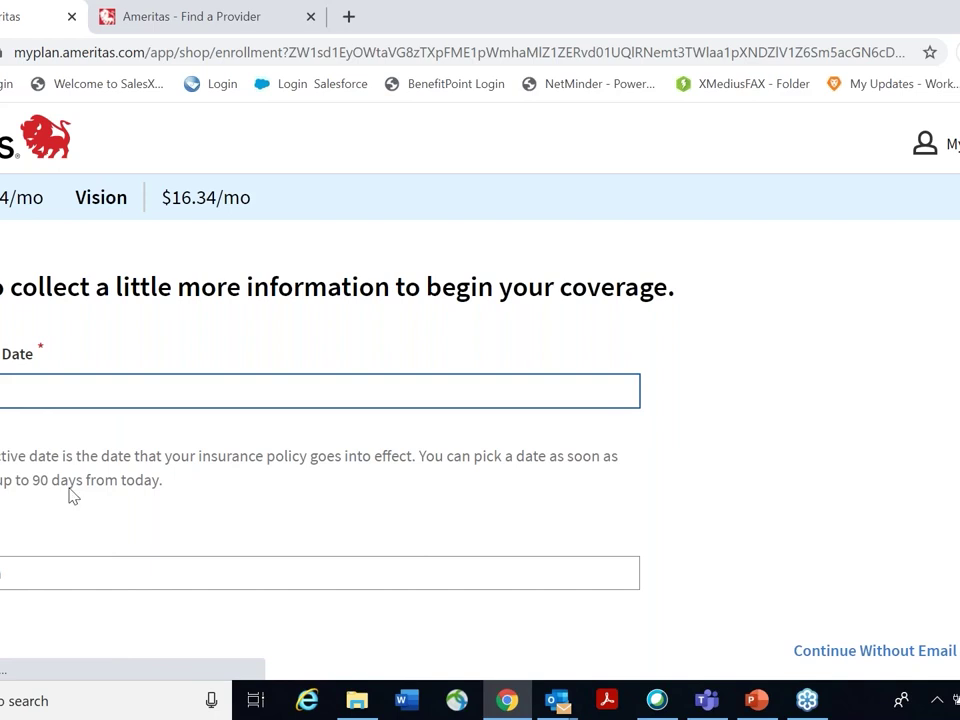
scroll(70, 495, down, 2)
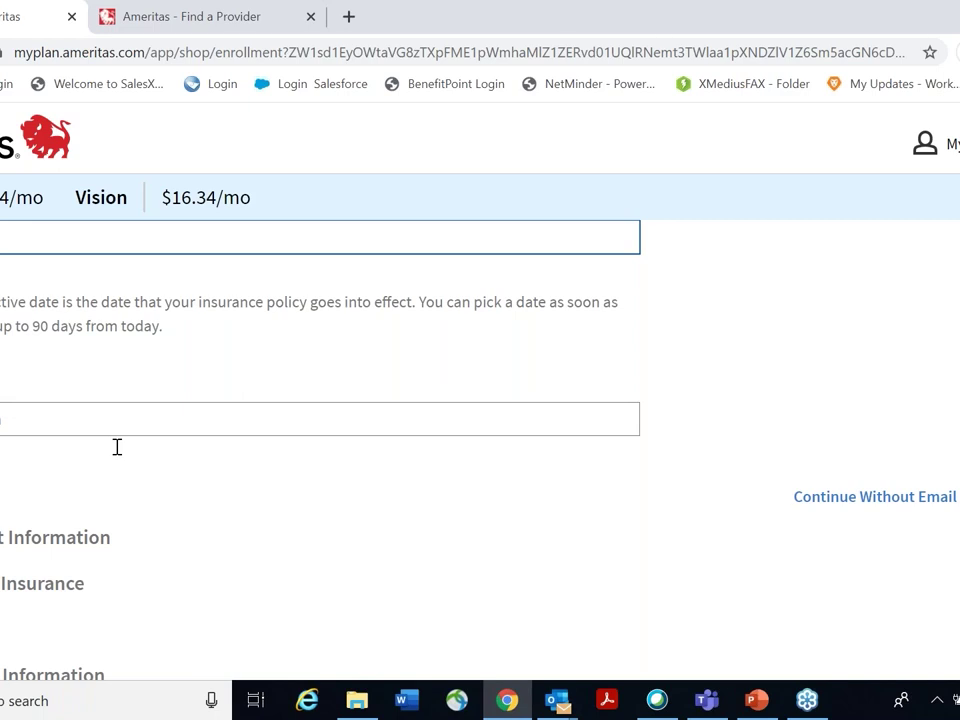
click(849, 497)
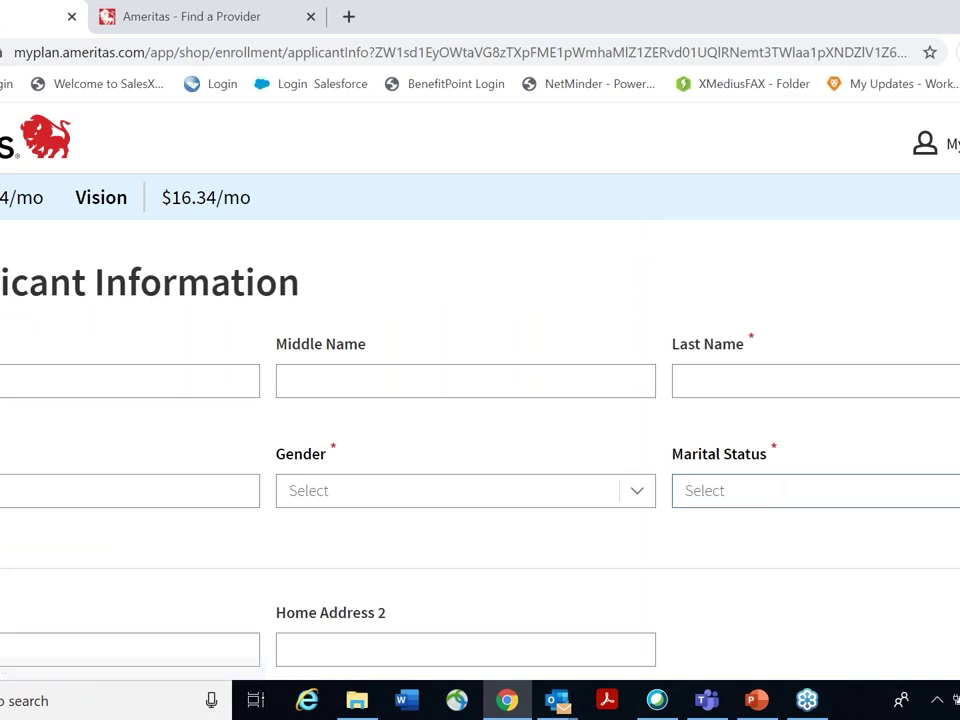
Examine the applicant information form, including the name, gender, marital status, home address and phone fields
scroll(238, 347, down, 3)
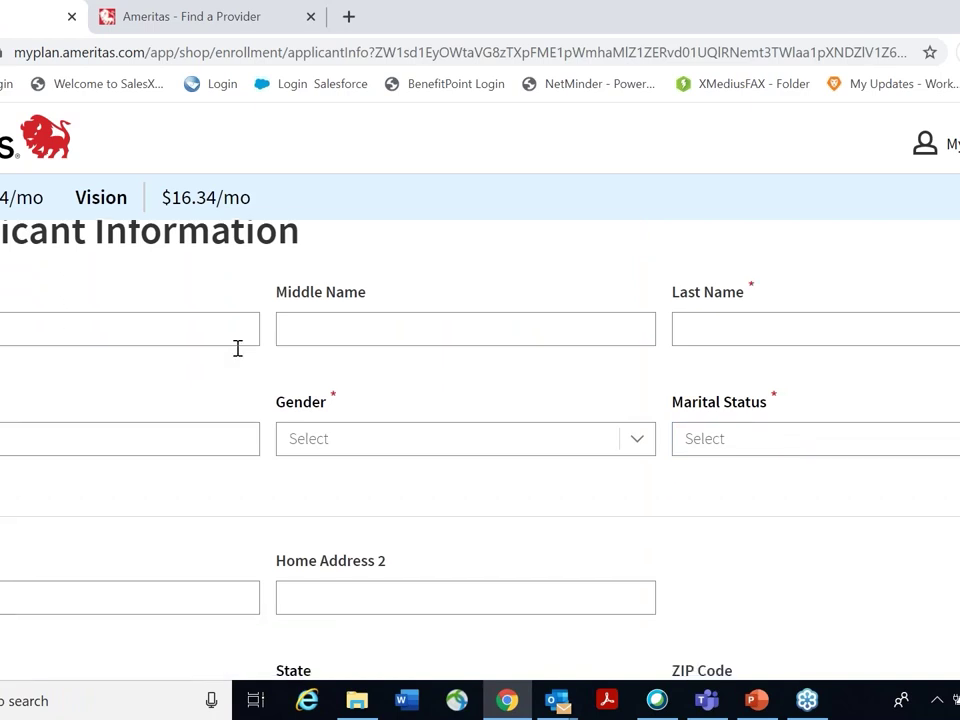
scroll(238, 347, down, 5)
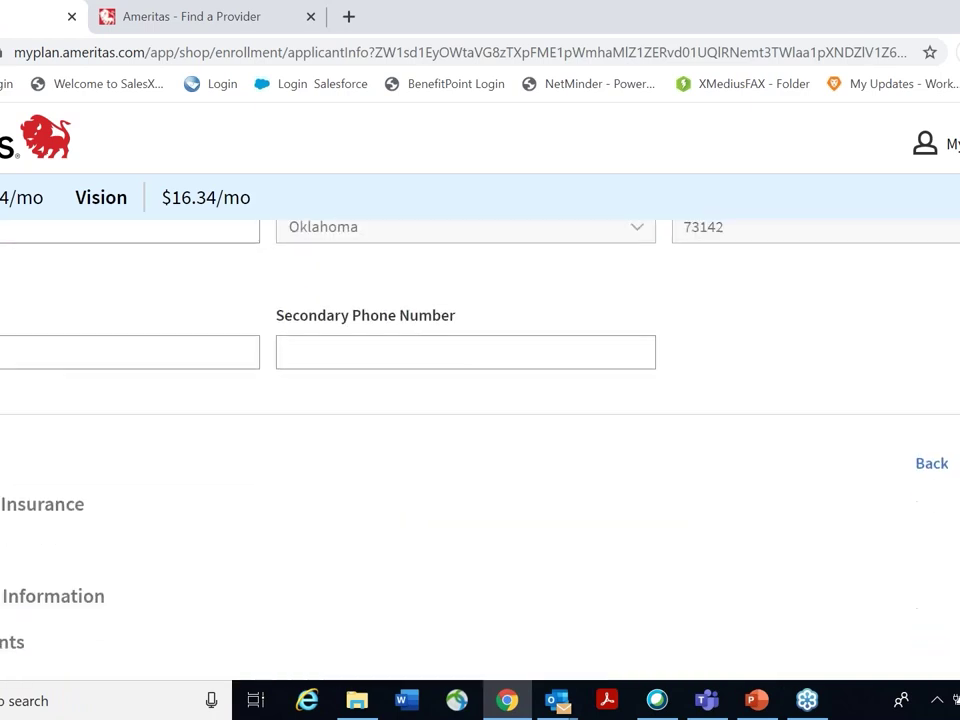
scroll(703, 387, down, 2)
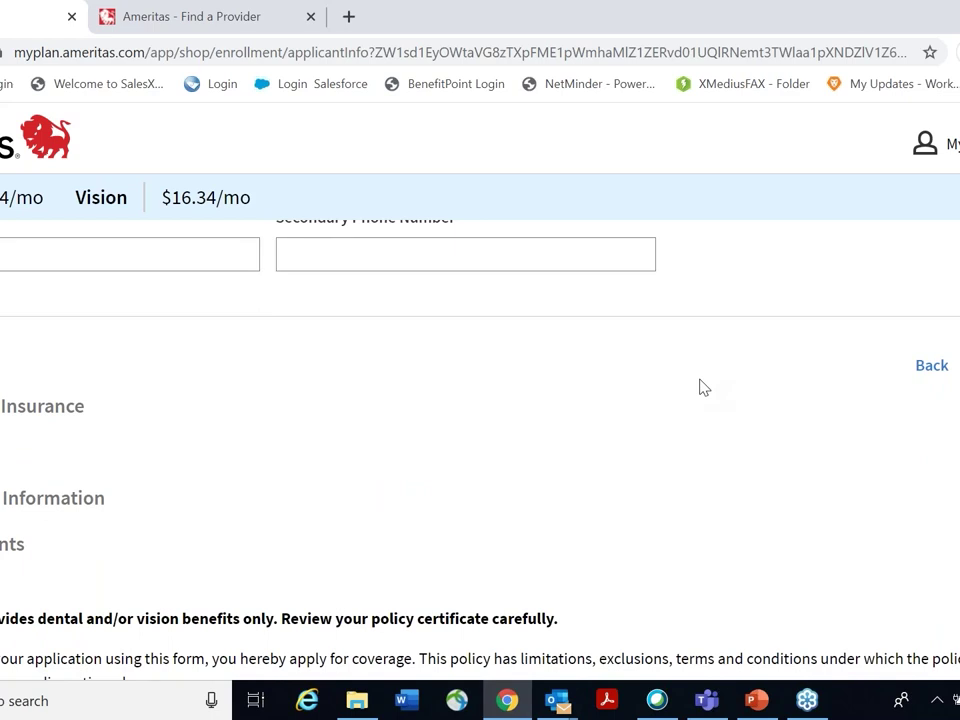
scroll(703, 387, up, 10)
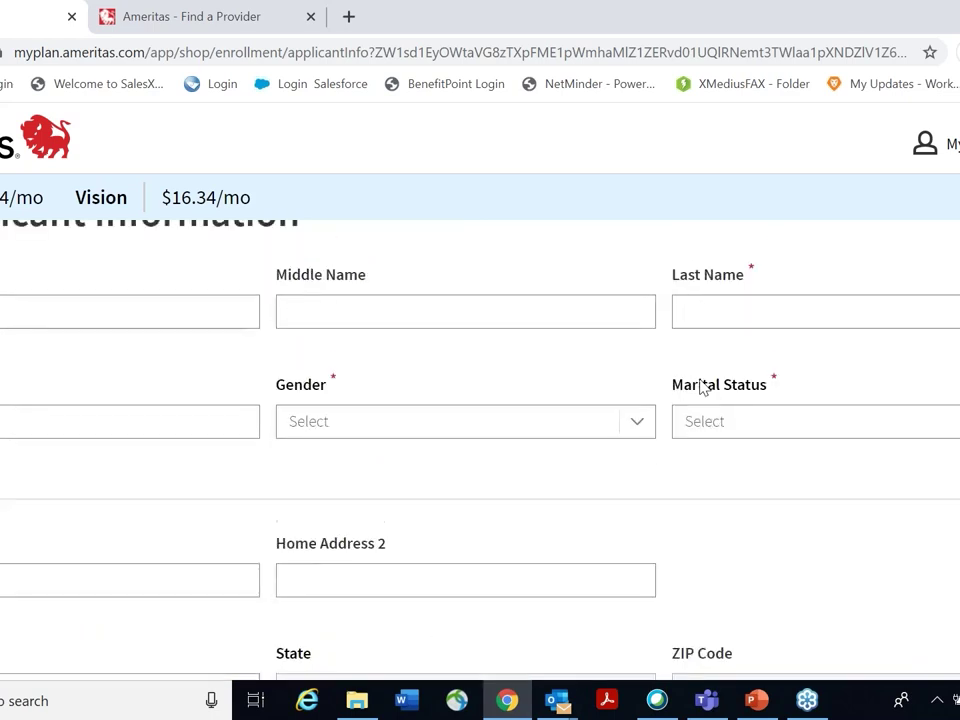
scroll(703, 387, down, 1)
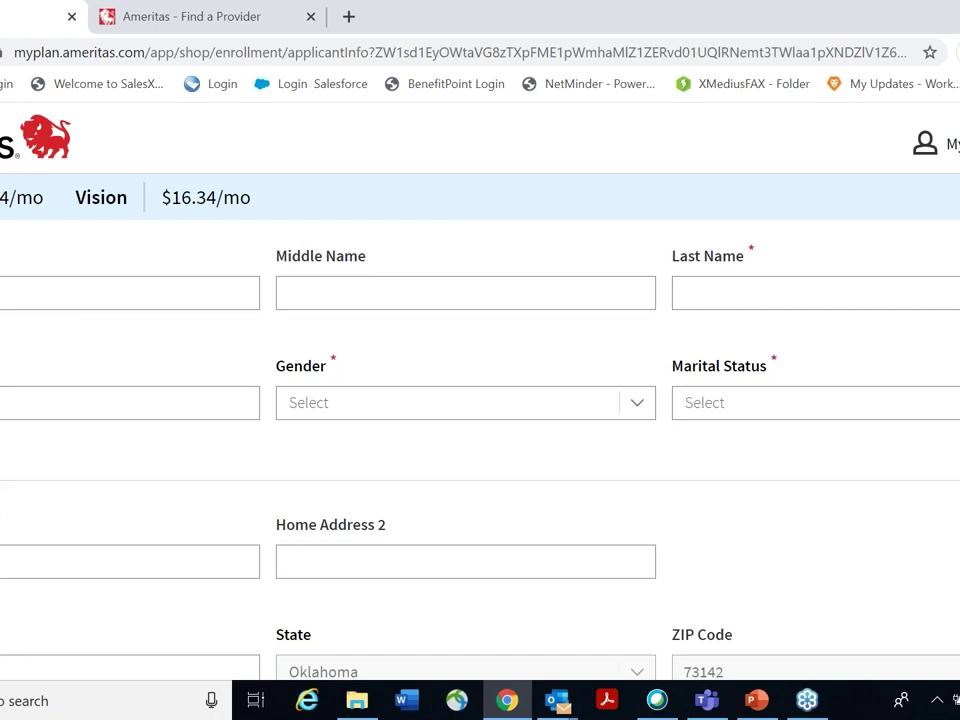
scroll(480, 400, down, 5)
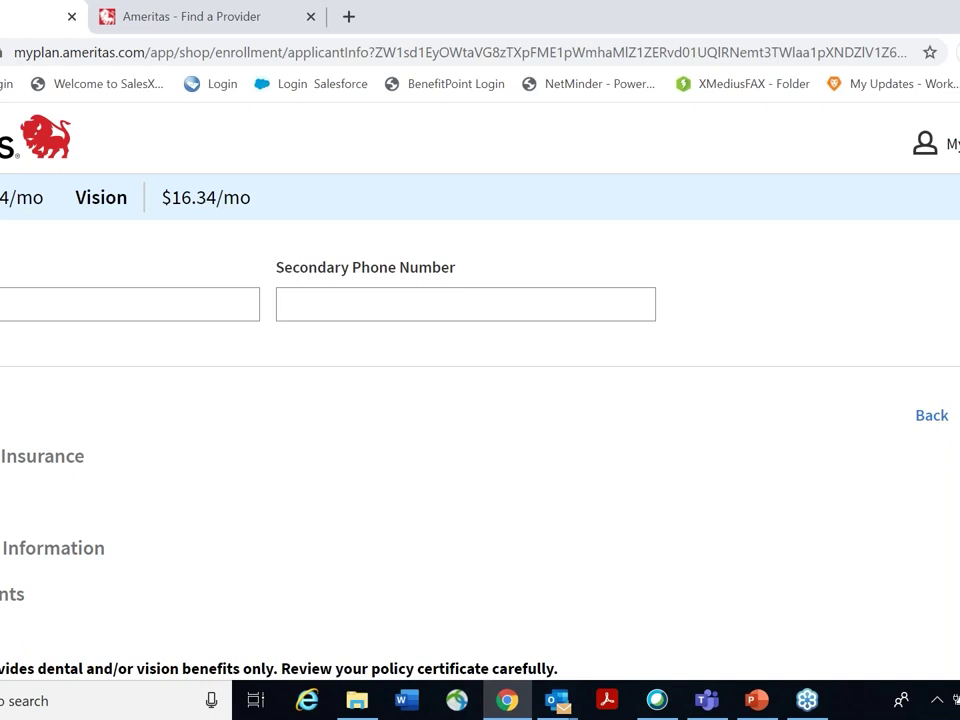
scroll(289, 260, up, 3)
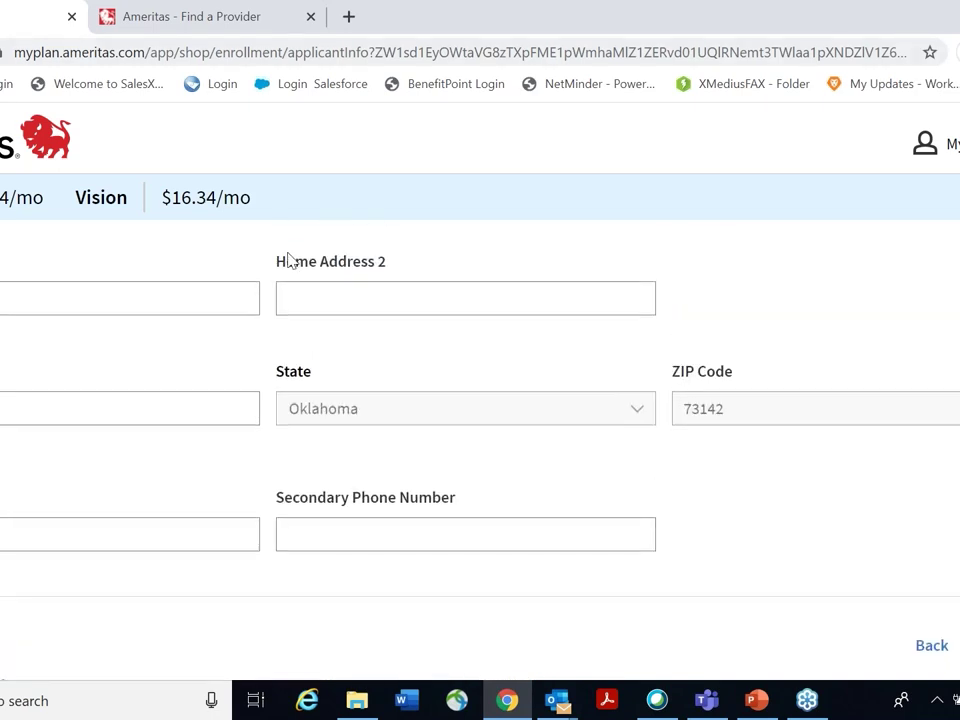
Switch to the Ameritas provider search, search the Classic (PPO) network near ZIP code 73099, and browse the listed dentists
scroll(289, 260, up, 5)
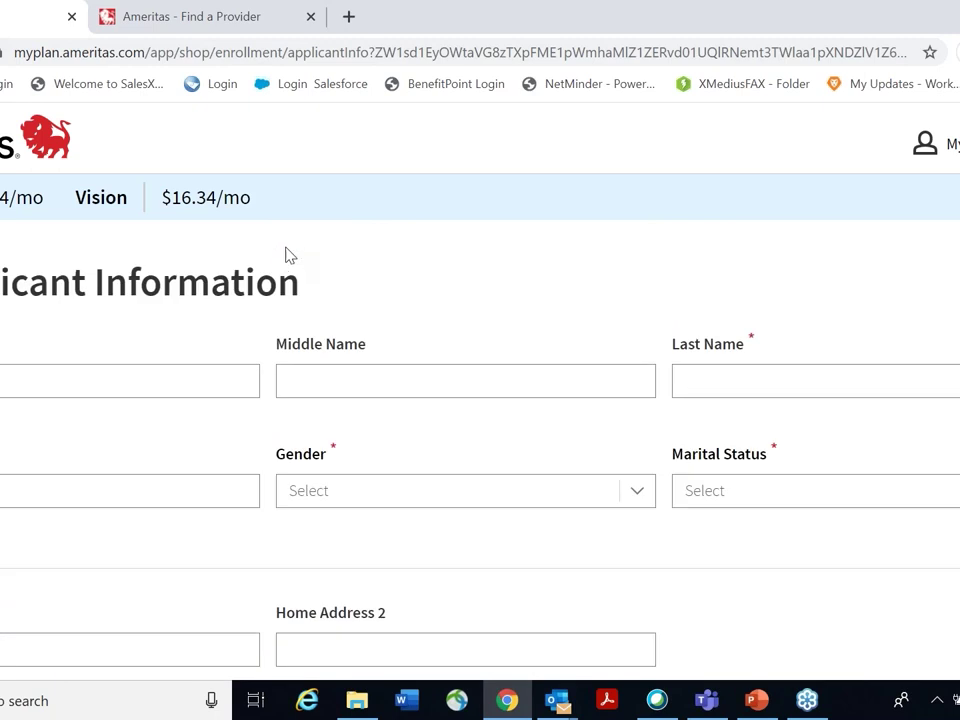
click(218, 22)
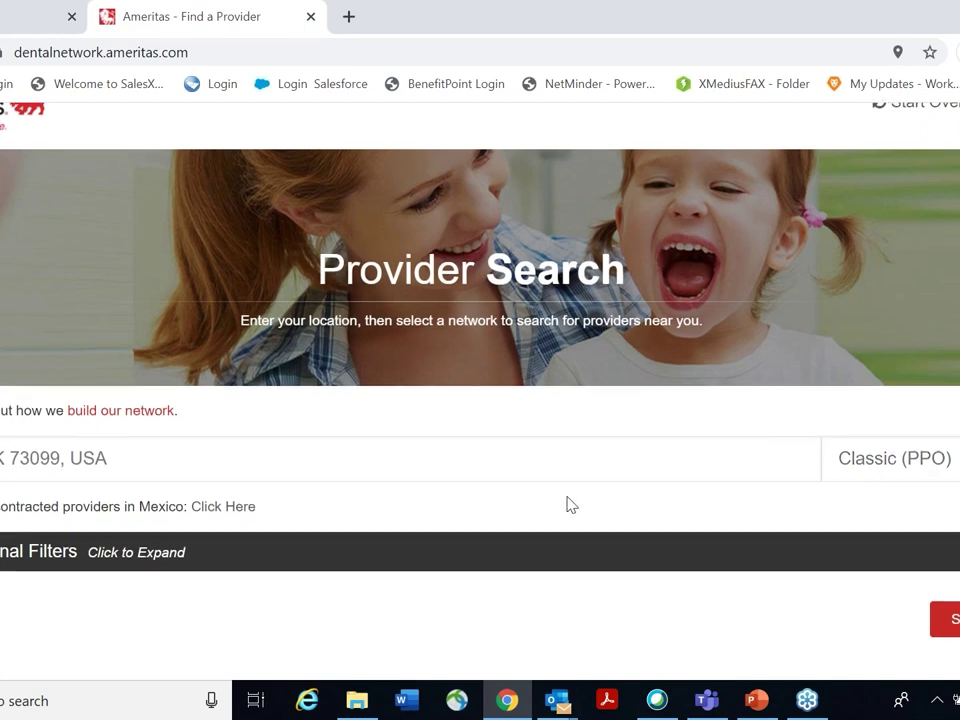
scroll(568, 504, down, 1)
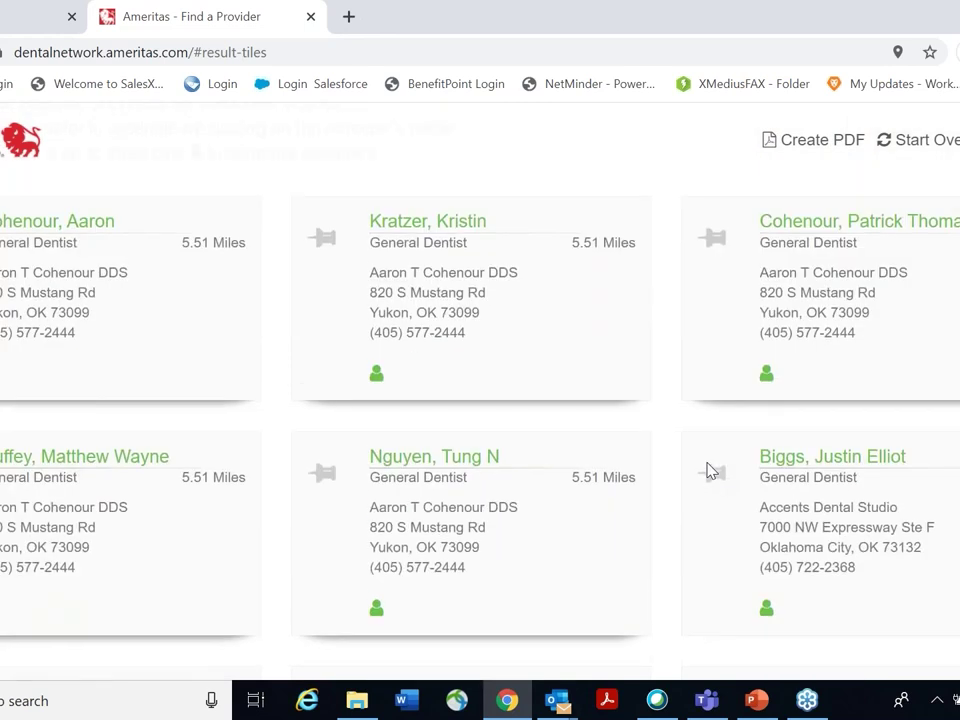
scroll(707, 469, down, 3)
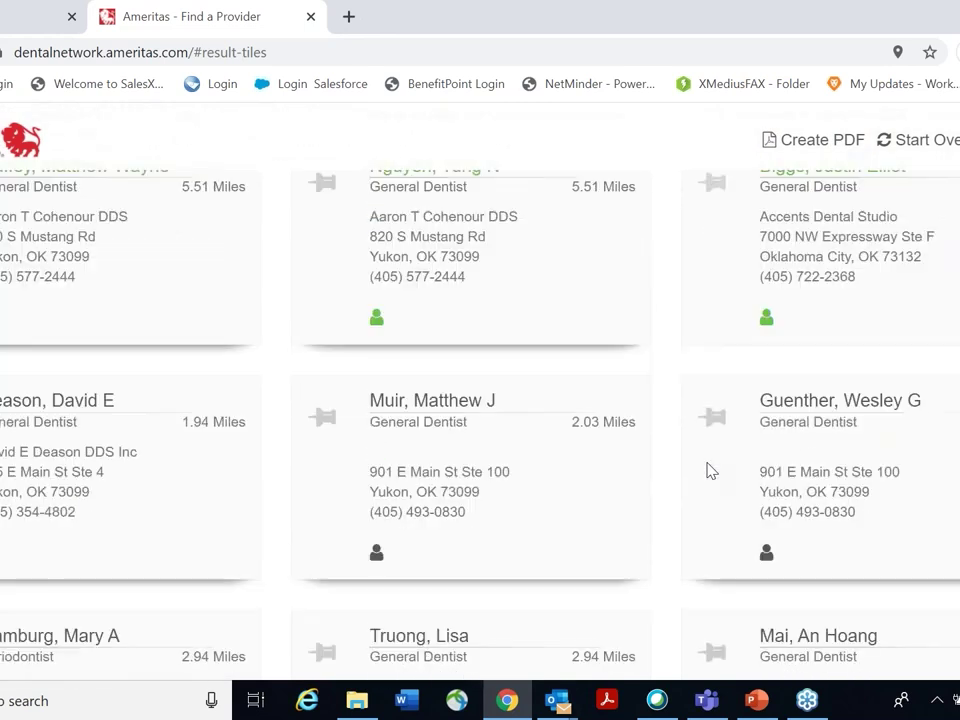
scroll(707, 469, down, 1)
scroll(707, 469, down, 2)
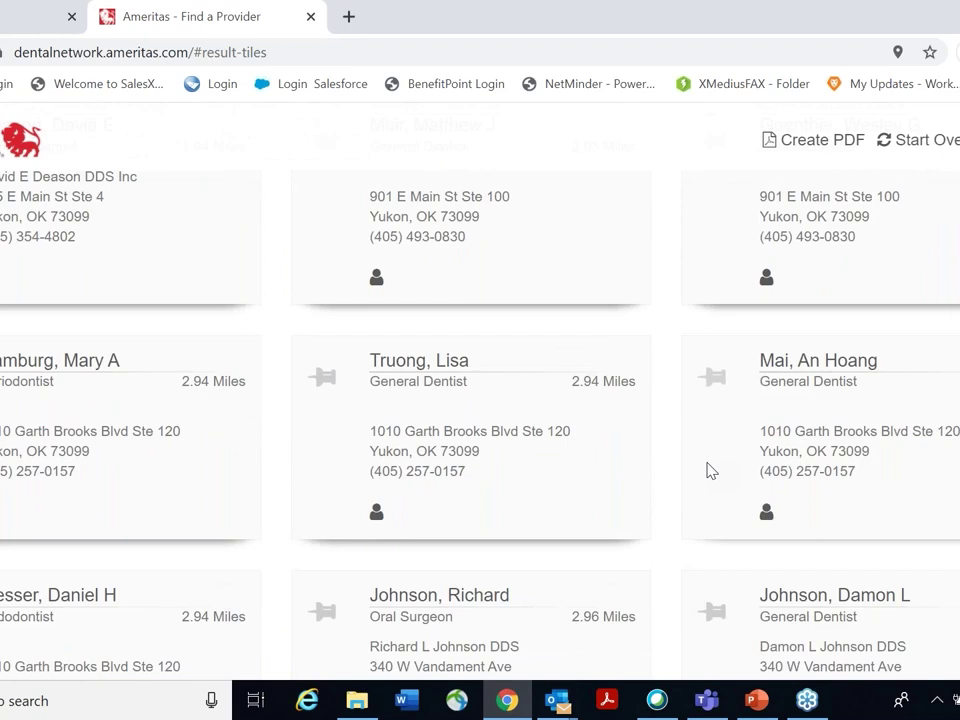
Expand the provider search's additional filters and examine the distance, language, provider name, specialty, miscellaneous and gender options
scroll(707, 469, up, 10)
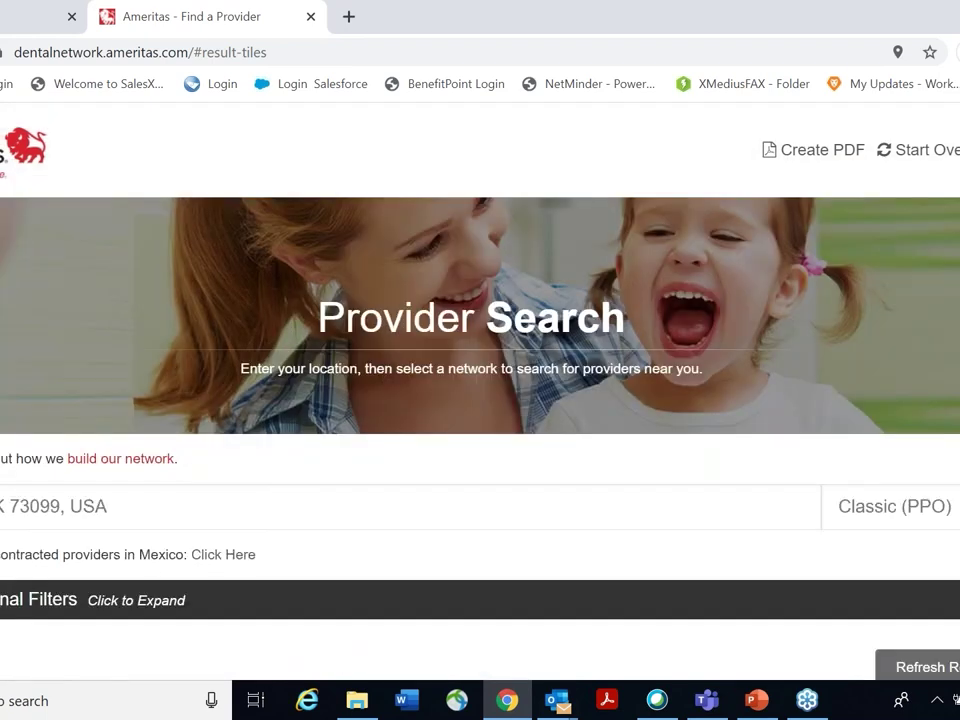
scroll(707, 469, down, 2)
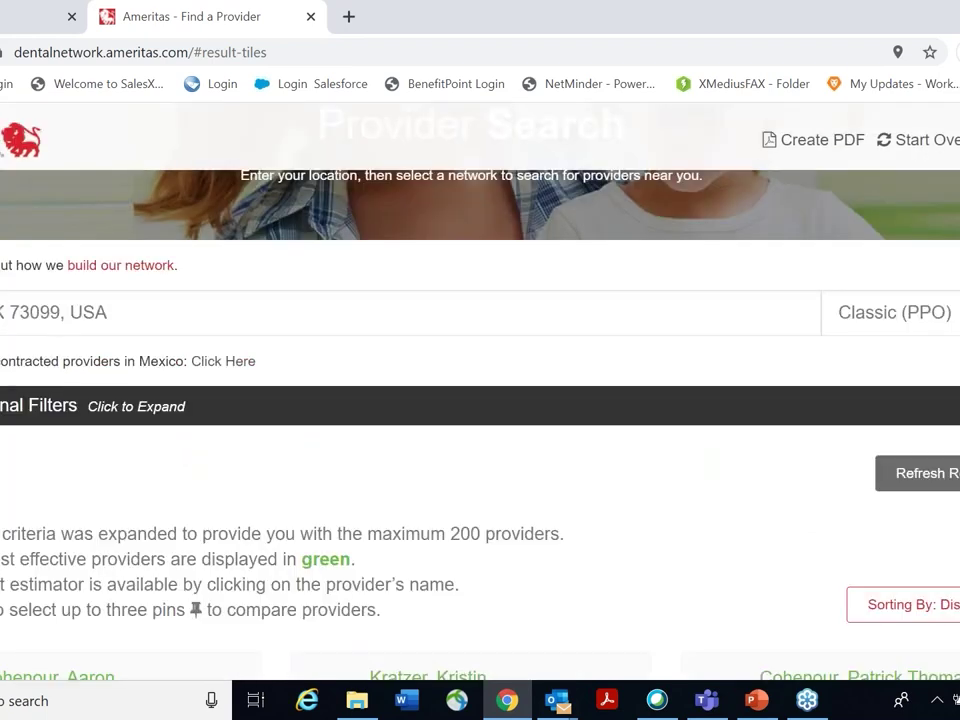
scroll(707, 469, down, 1)
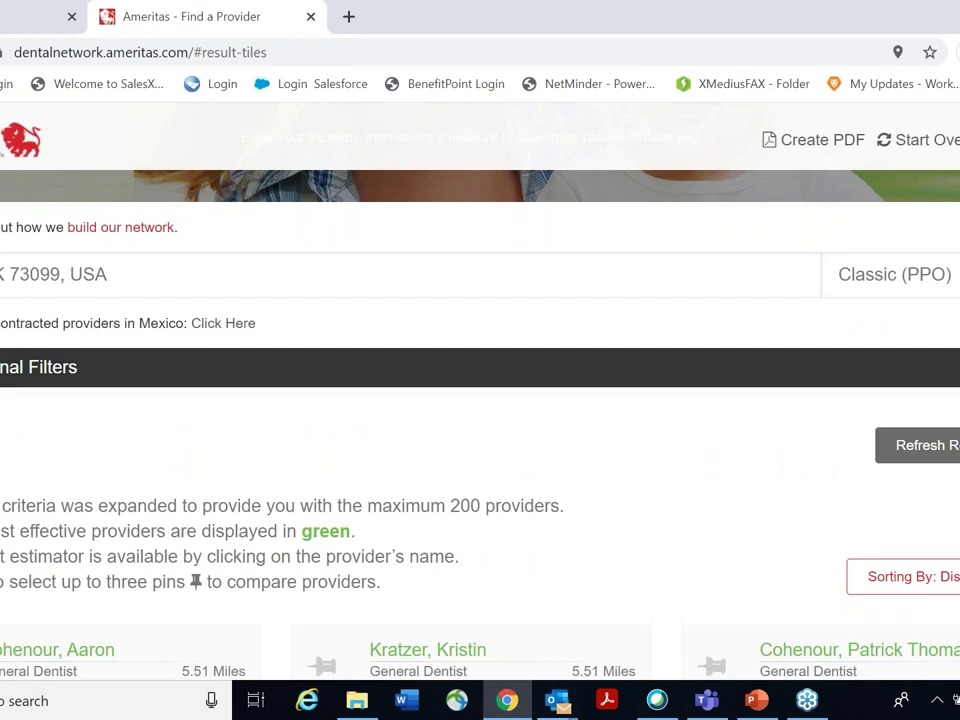
scroll(557, 506, down, 2)
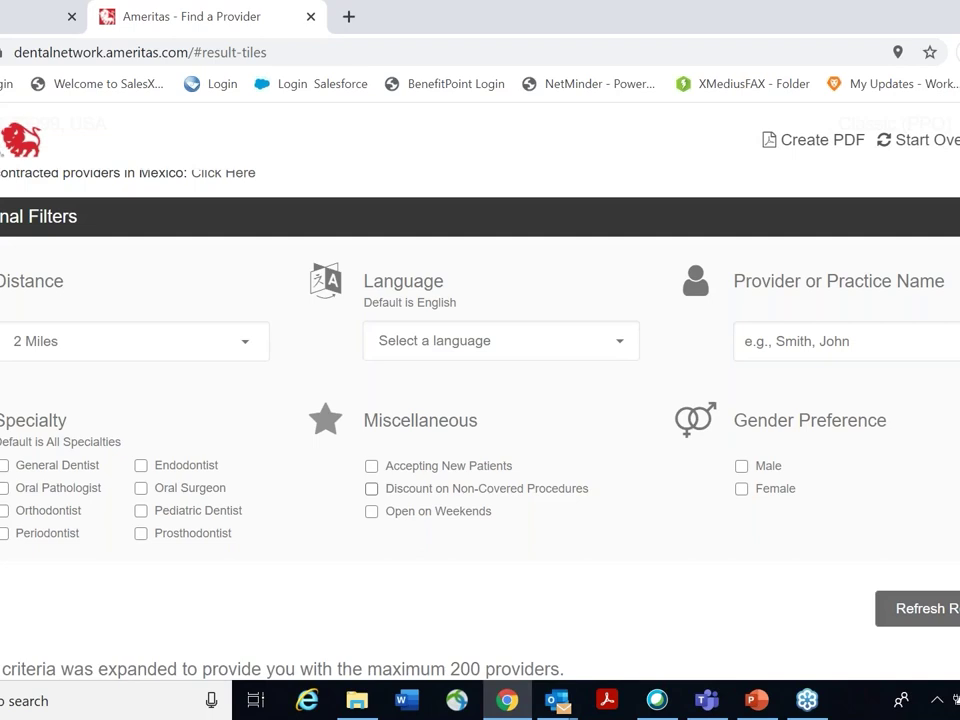
scroll(480, 420, down, 1)
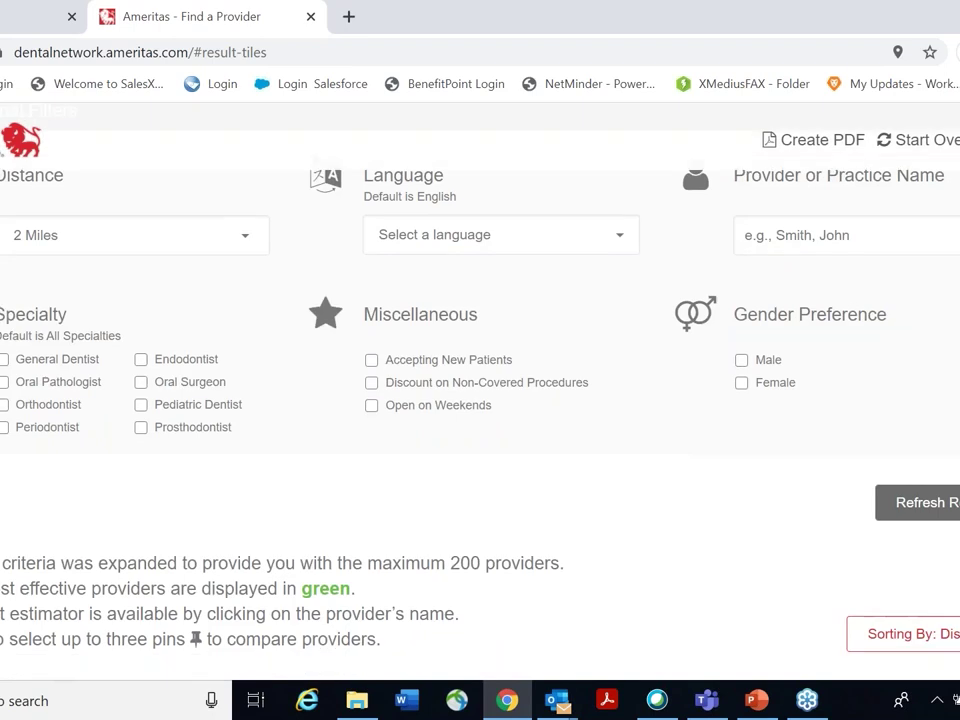
scroll(480, 420, up, 1)
Review the notes above the provider results and the provider cards shown in green
scroll(480, 400, down, 3)
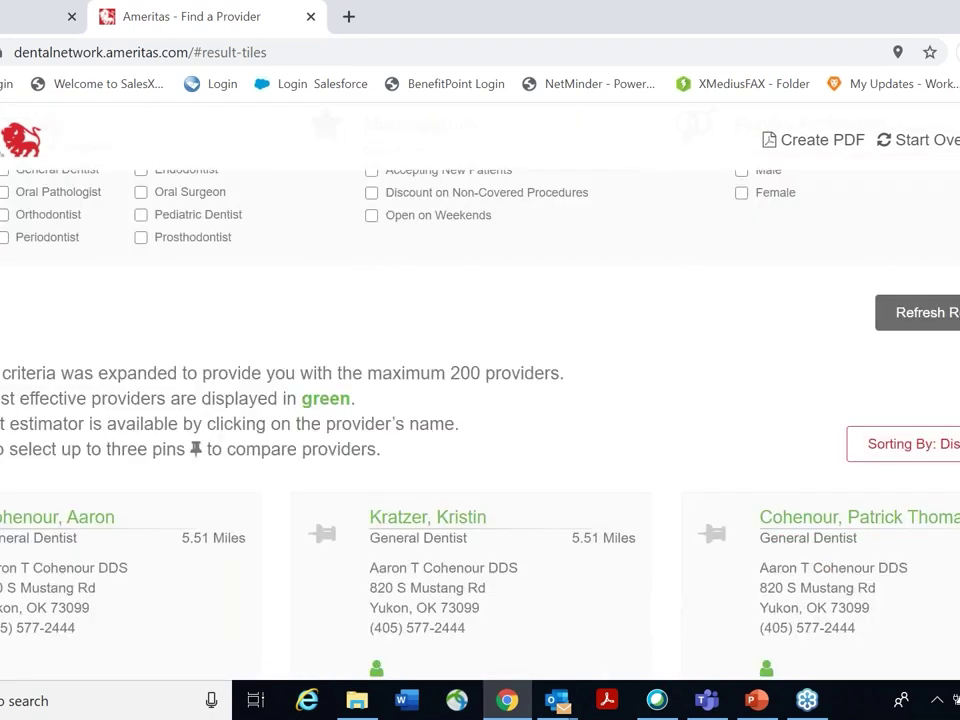
scroll(480, 400, down, 2)
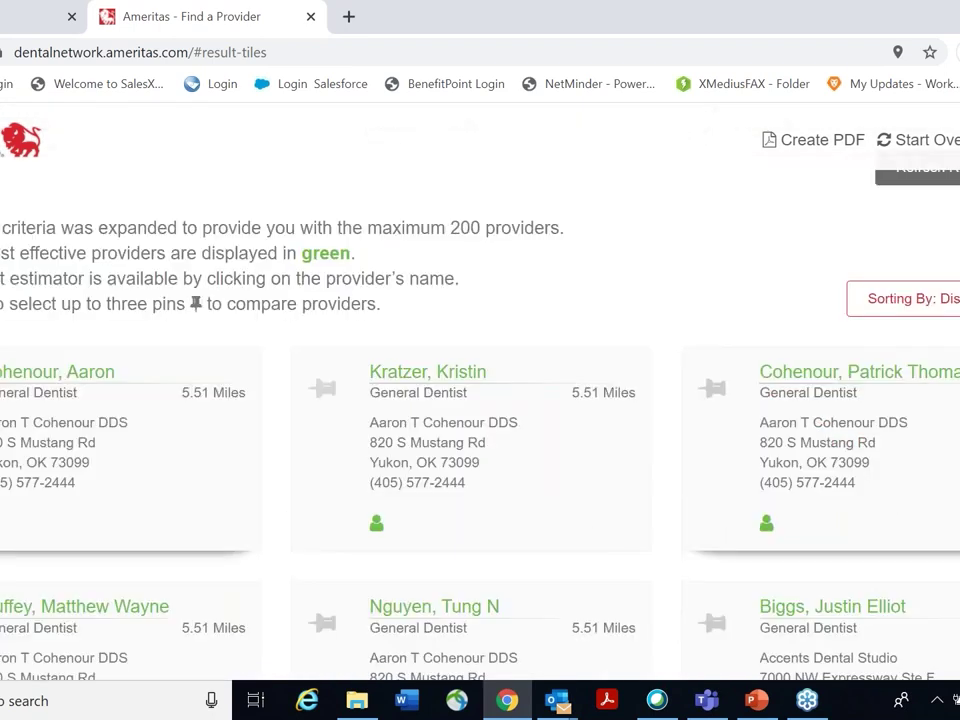
scroll(480, 400, down, 1)
scroll(480, 400, down, 1)
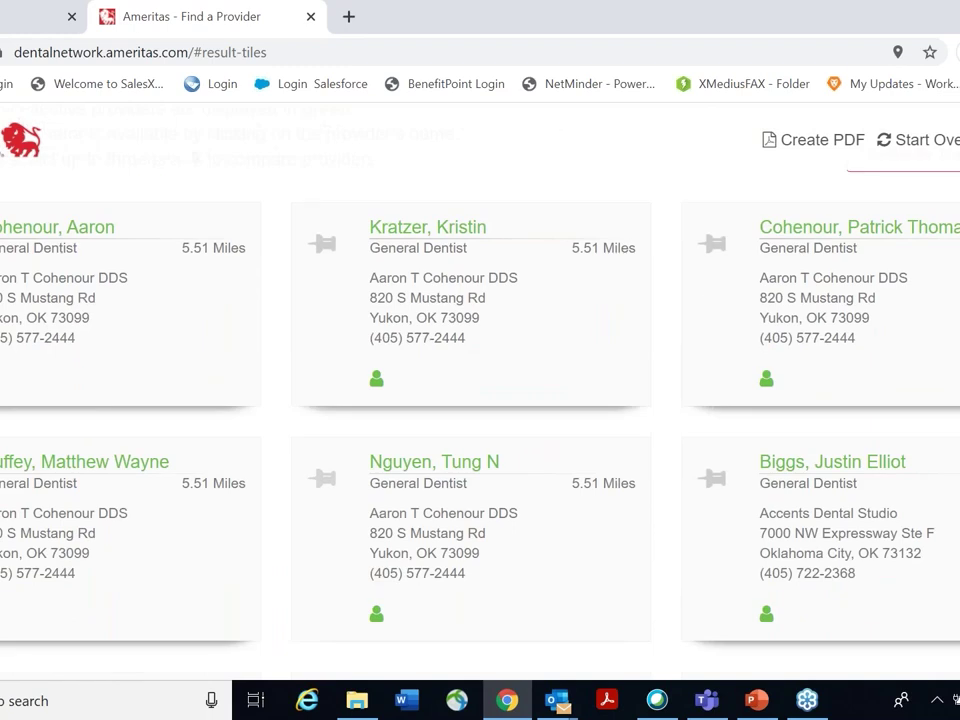